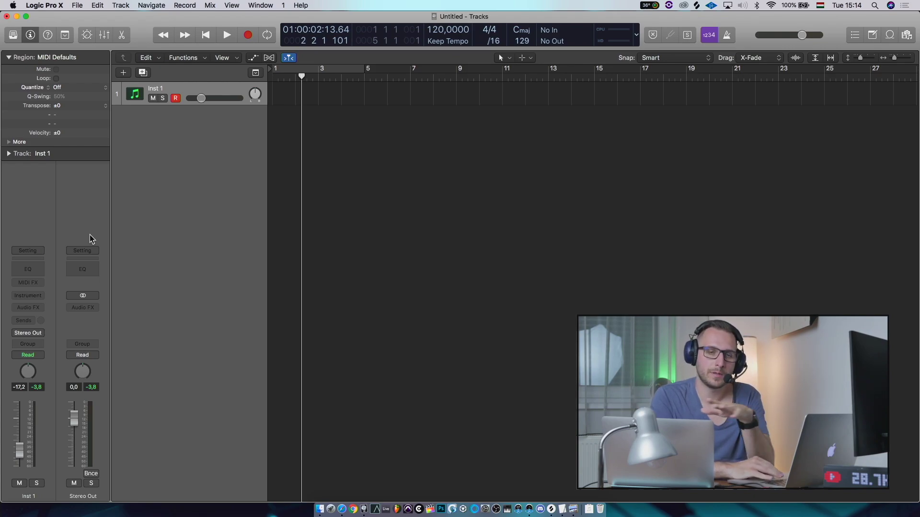
Load the stereo Ultrabeat drum synth on the Inst 1 track and move its window clear of the channel strips.
click(44, 295)
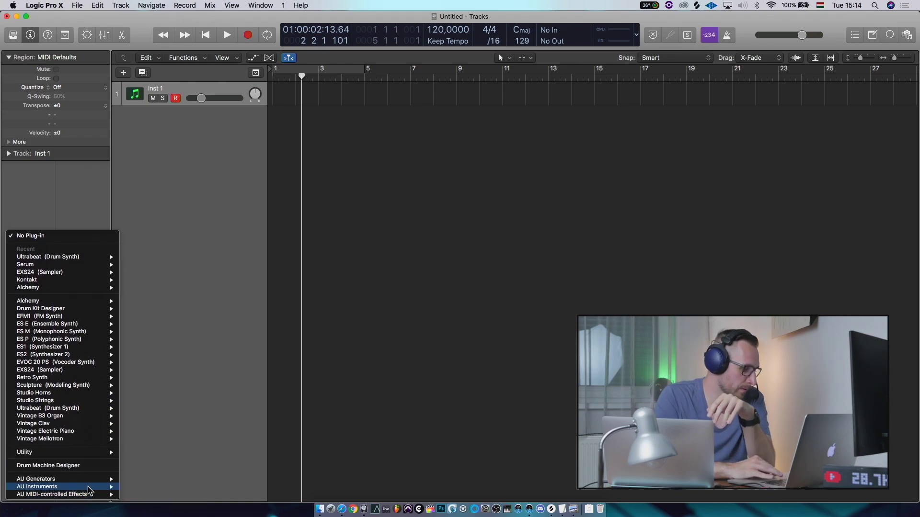
mouse_move(107, 431)
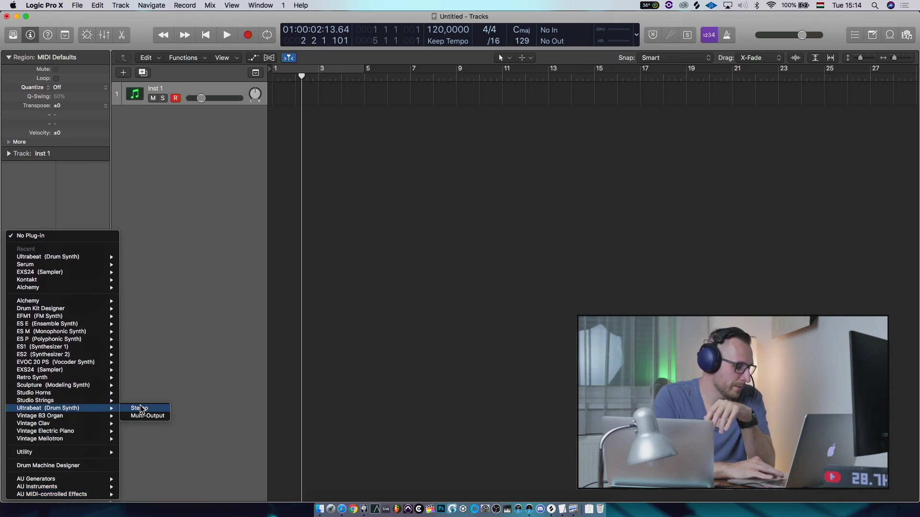
click(143, 406)
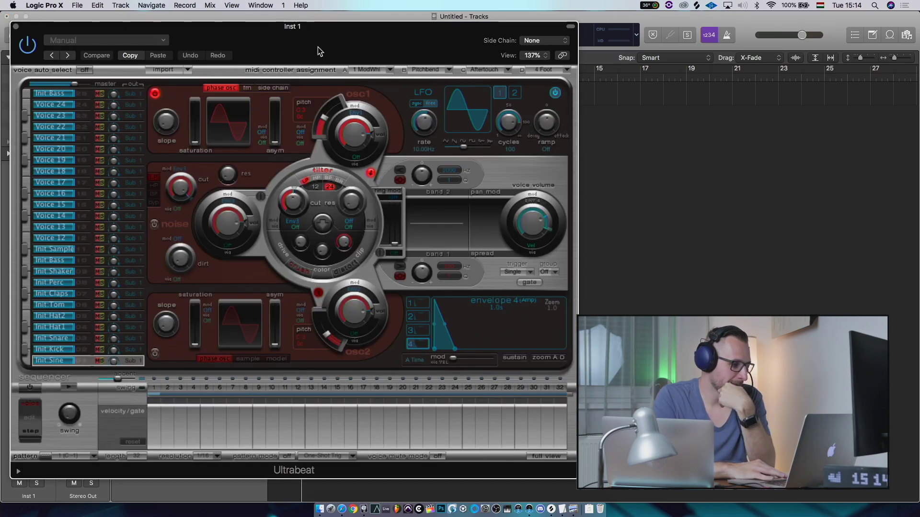
drag(317, 47, 559, 48)
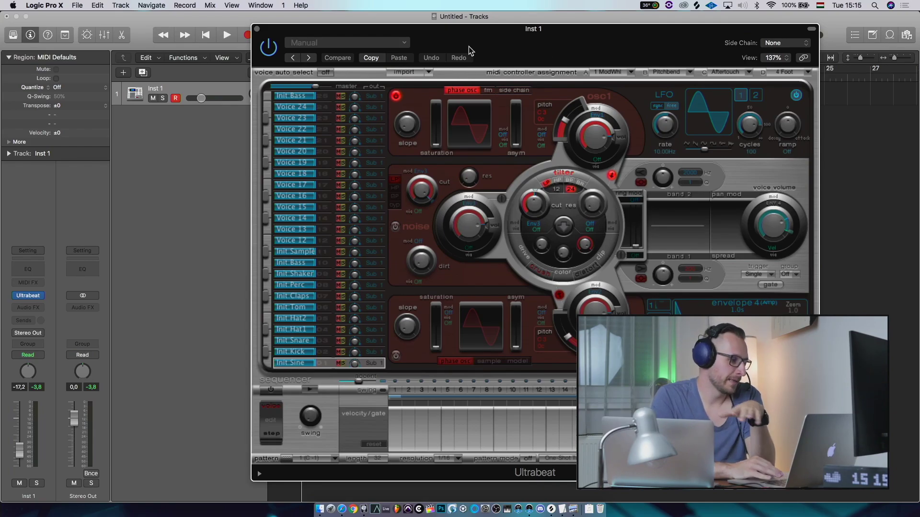
Load the Drag & Drop Samples drum kit preset into Ultrabeat.
click(324, 43)
mouse_move(390, 230)
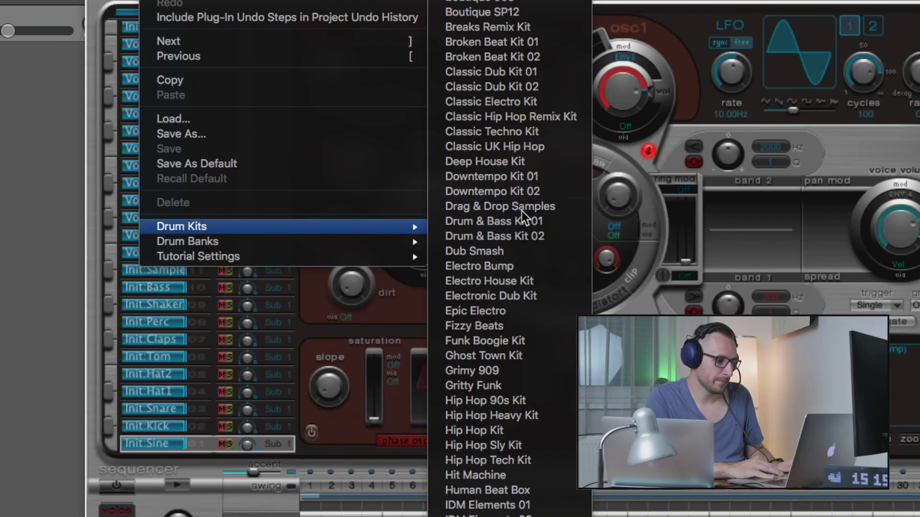
click(521, 210)
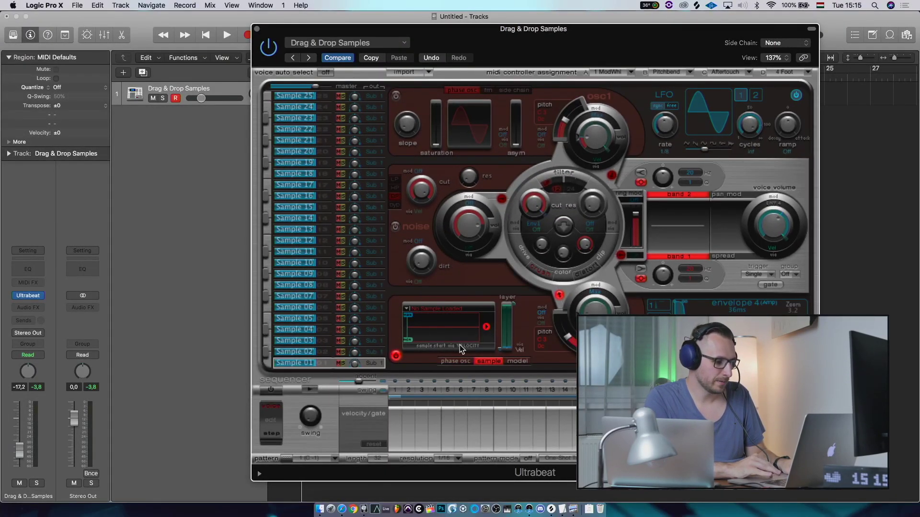
Load Dazz_Hat_Closed_01.wav from the Finder folder into oscillator 2 of the Sample 03 voice.
key(super+Tab)
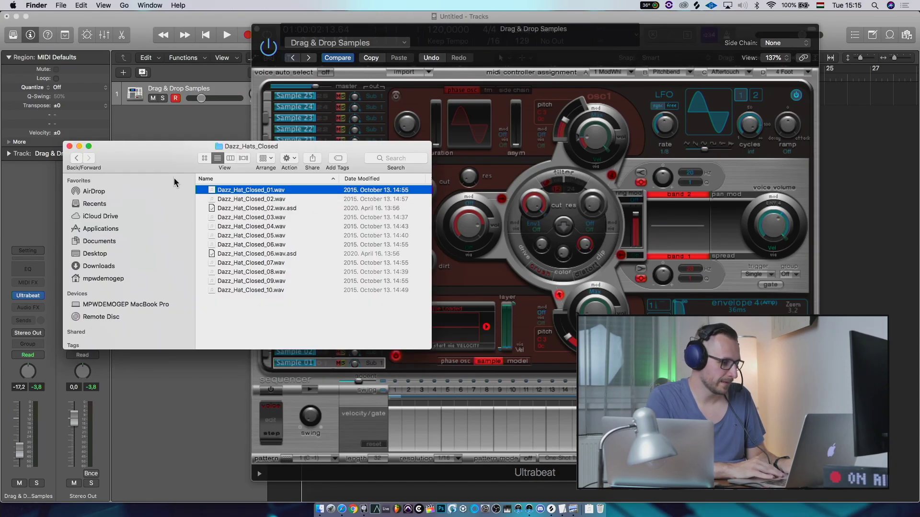
drag(222, 146, 766, 200)
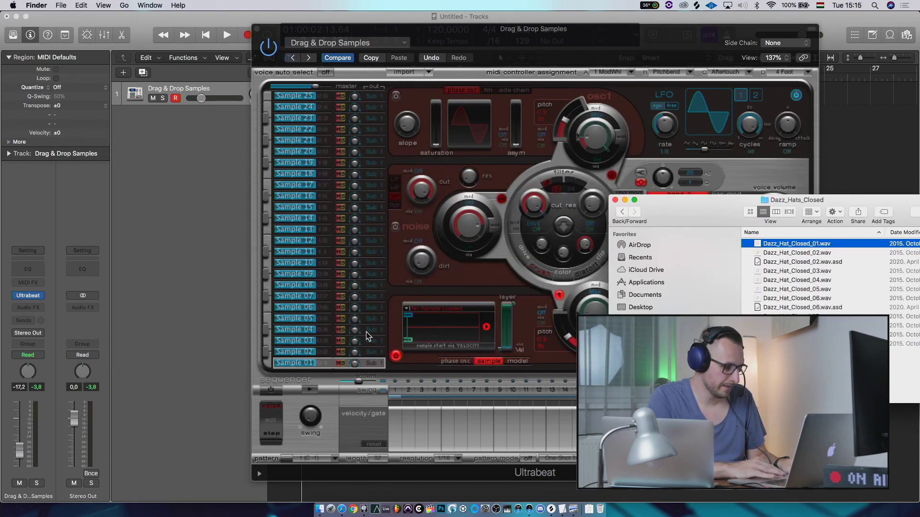
click(293, 341)
key(super+Tab)
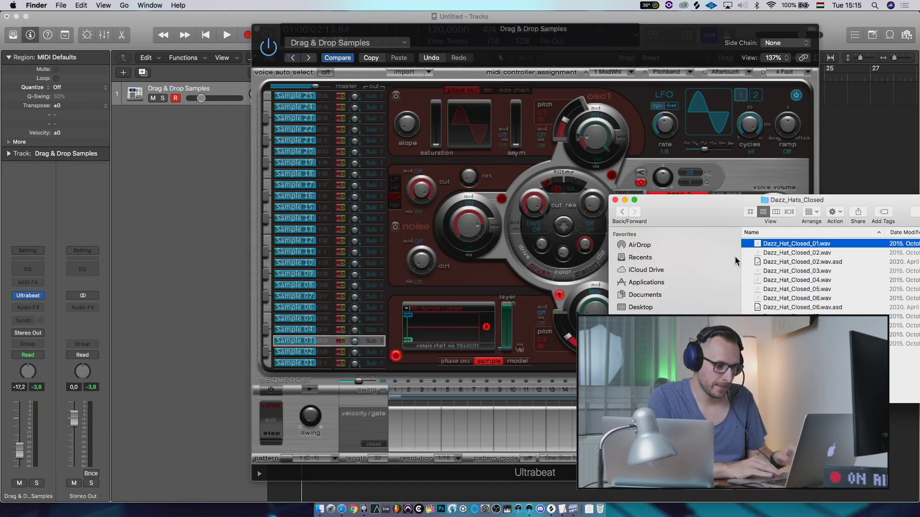
drag(776, 244, 446, 330)
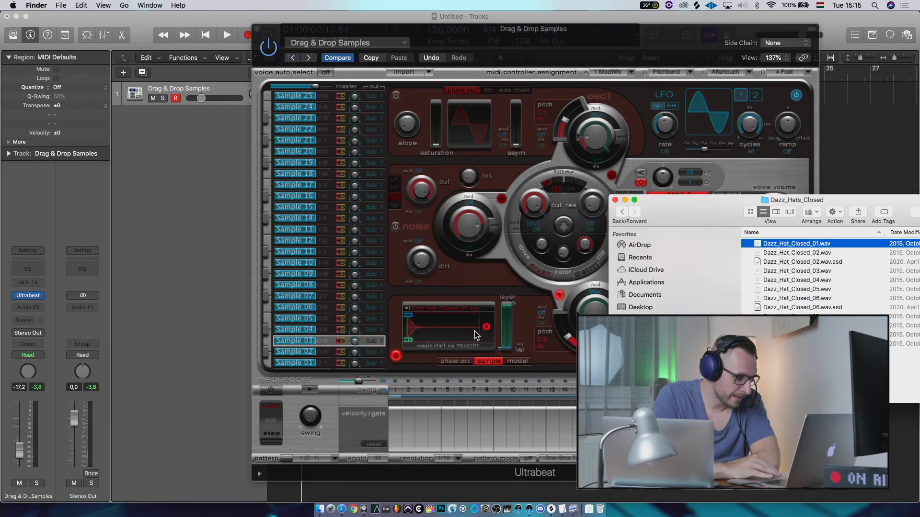
Rename the Sample 03 voice as hihat.
double_click(296, 341)
text(hih)
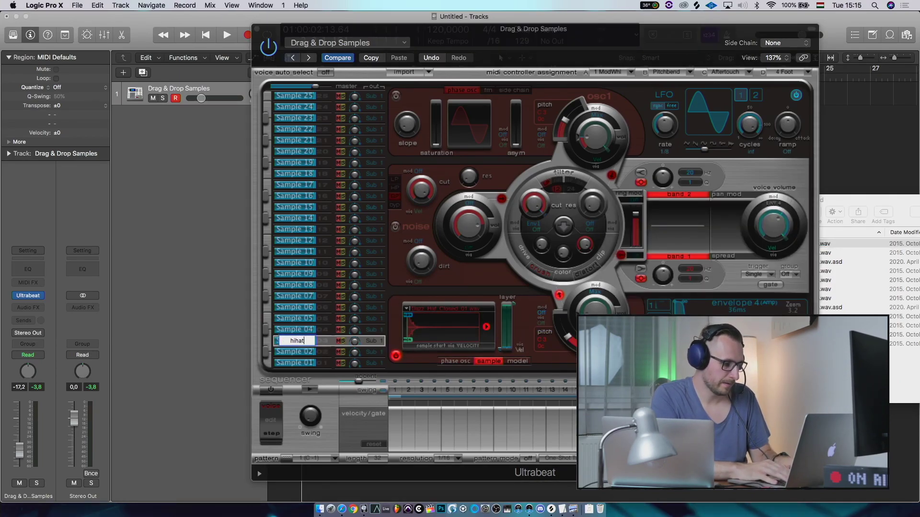
text(at)
key(Return)
Select the Sample 02 voice and open the Dazz_Claps_Onbeat folder within Dazz_Claps in Finder.
click(294, 351)
key(super+Tab)
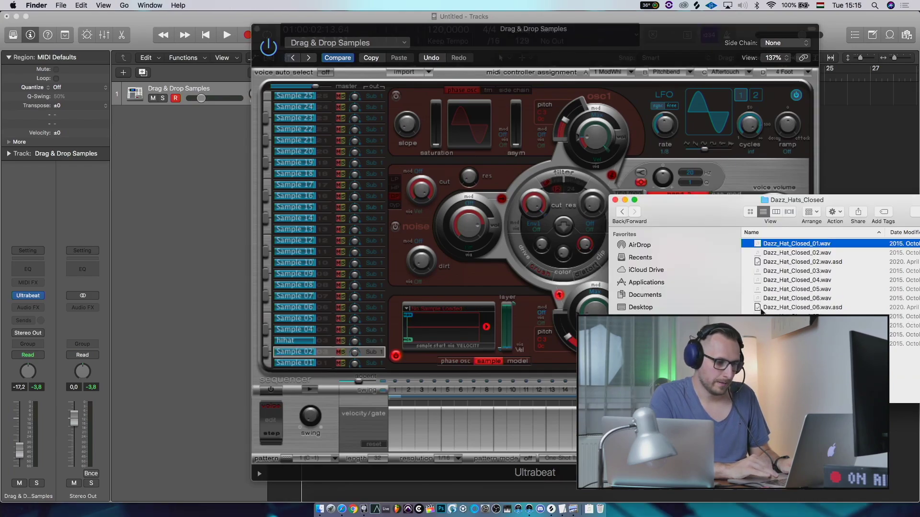
click(623, 212)
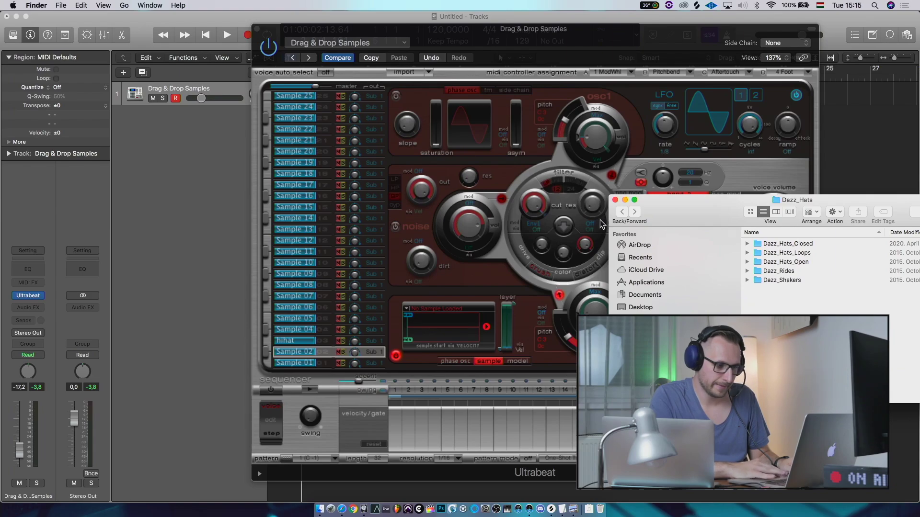
click(623, 212)
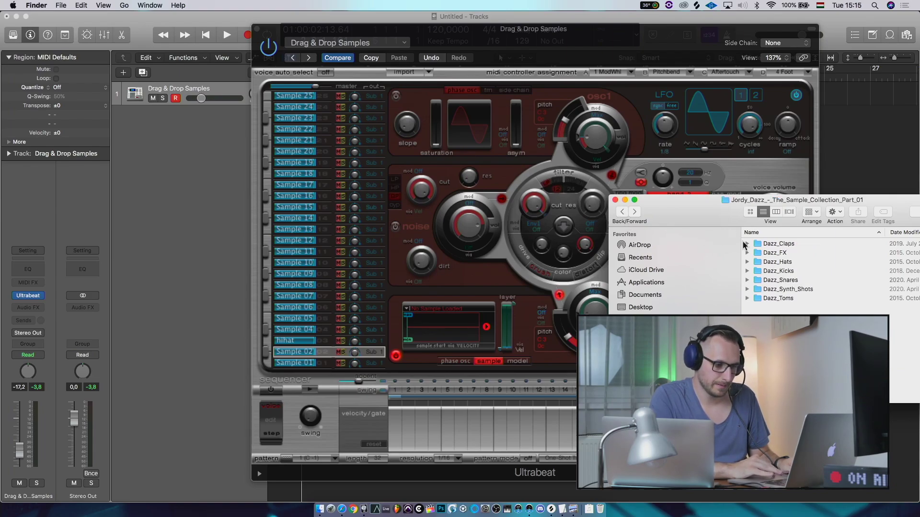
double_click(786, 244)
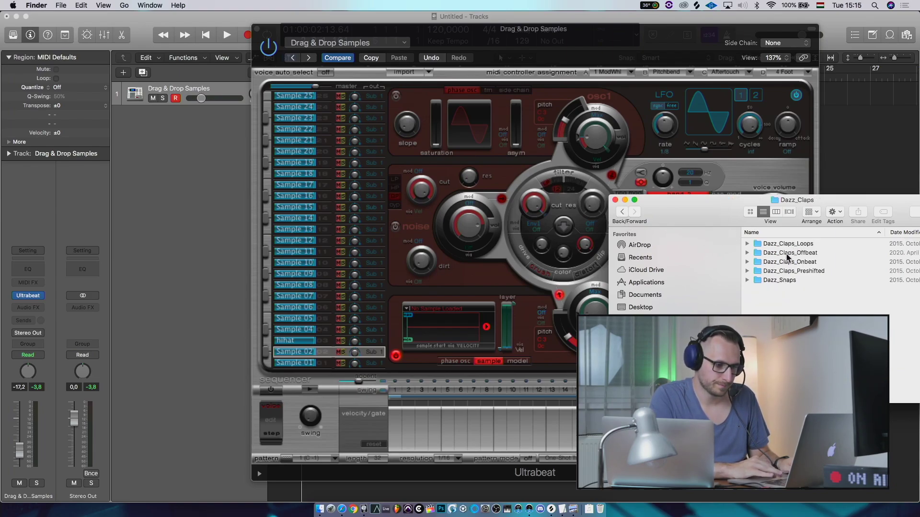
double_click(786, 262)
Audition Dazz_Clap_Onbeat_02_Tight.wav and load it into oscillator 2 of the Sample 02 voice.
click(789, 254)
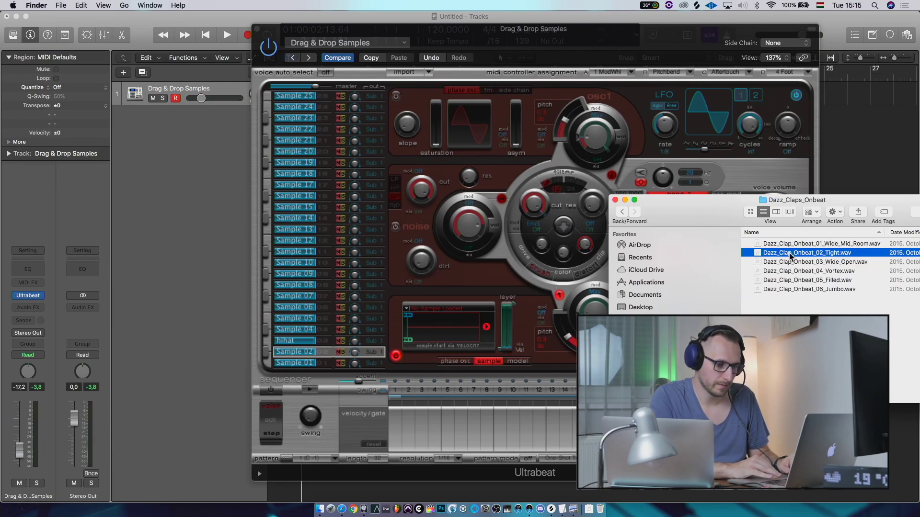
key(space)
key(space)
drag(785, 257, 443, 330)
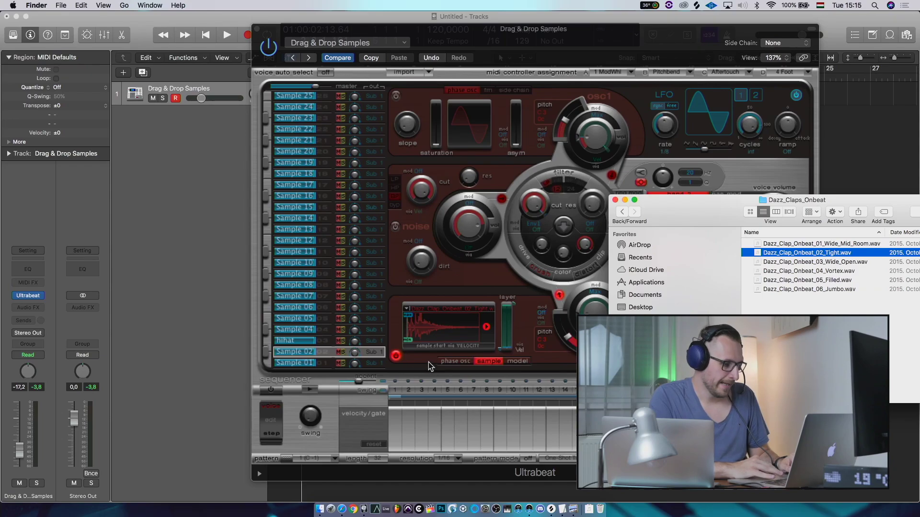
Rename the Sample 02 voice as clap.
double_click(294, 352)
text(c)
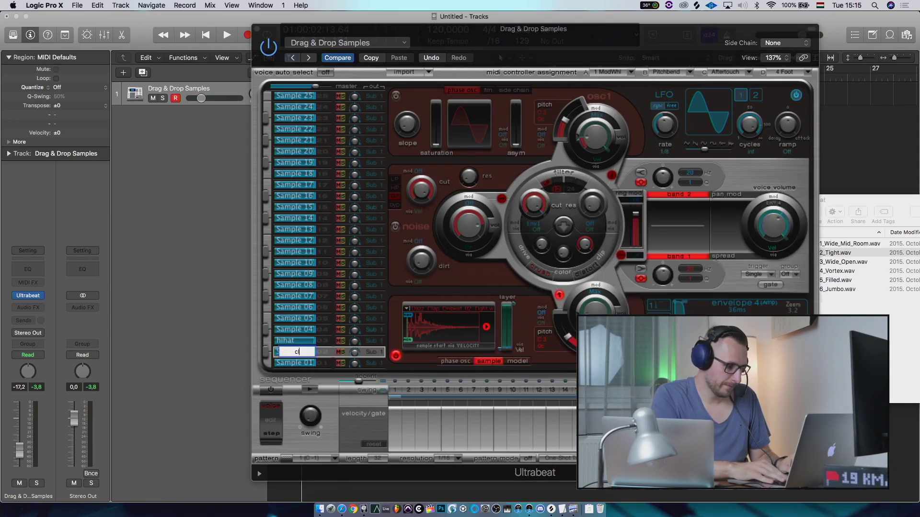
text(lap)
key(Return)
Select the Sample 01 voice and open the Dazz_Kicks_Punch folder within Dazz_Kicks in Finder.
click(288, 363)
click(894, 331)
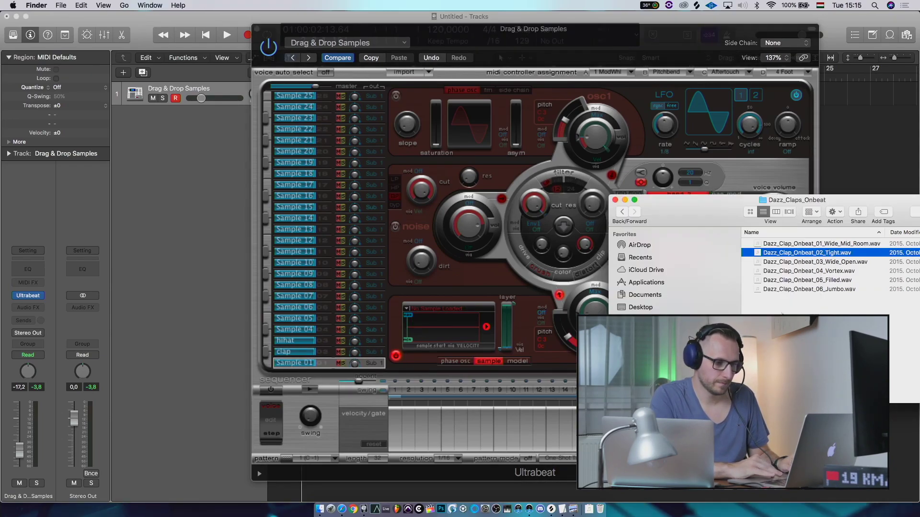
click(622, 212)
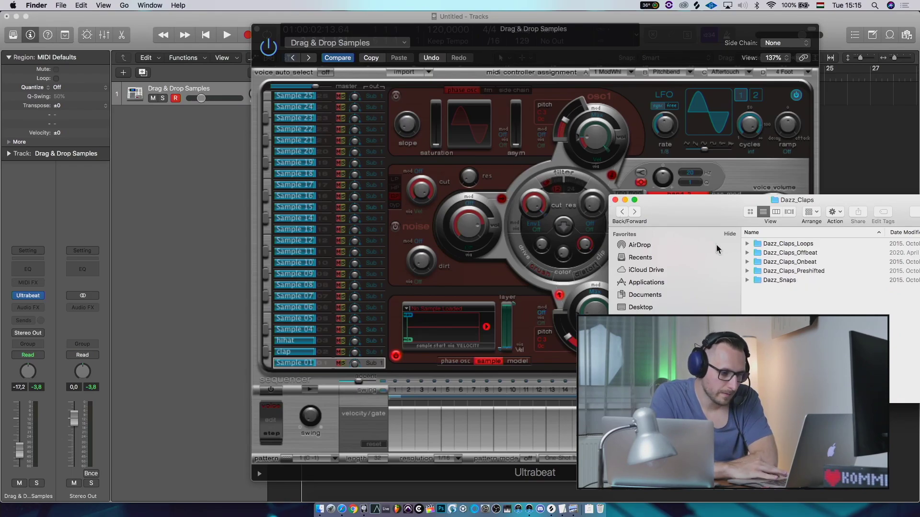
click(622, 212)
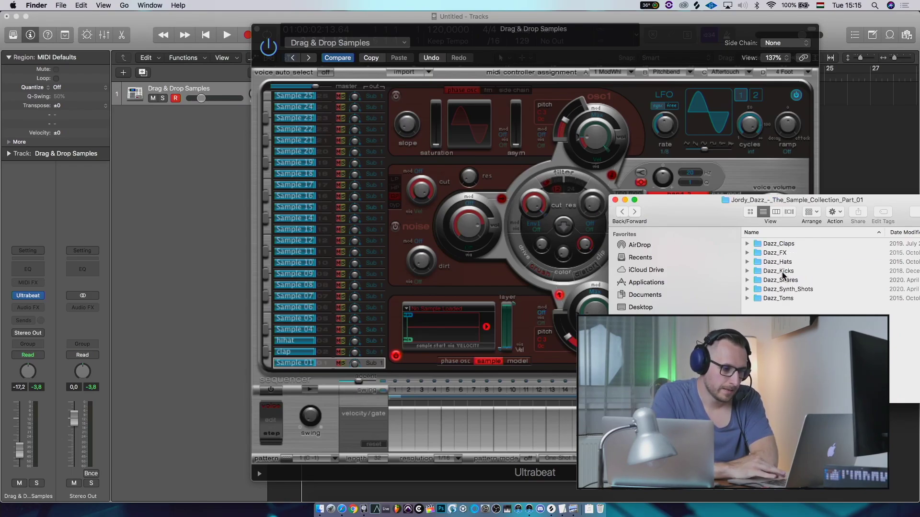
click(782, 271)
double_click(755, 274)
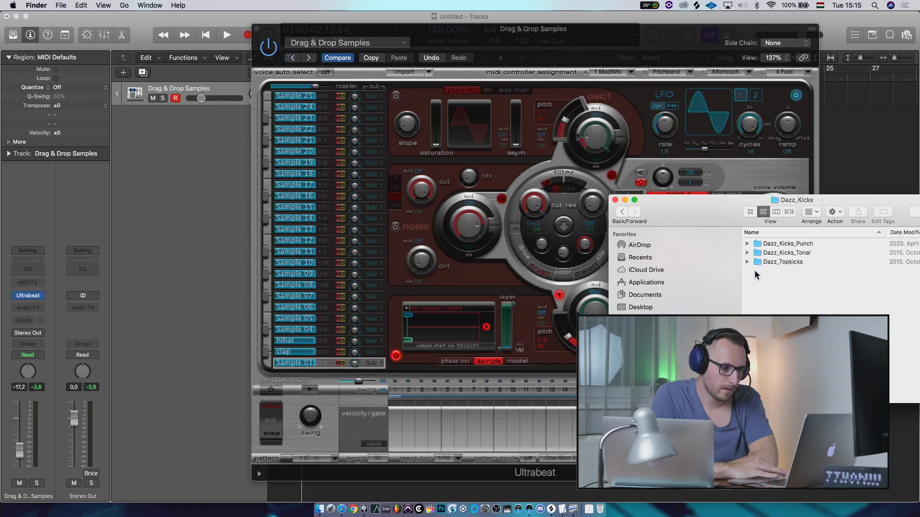
double_click(764, 246)
Audition the punch kicks 02 and 03, and load Dazz_Kick_Punch_03.wav into oscillator 2 of the Sample 01 voice.
click(766, 263)
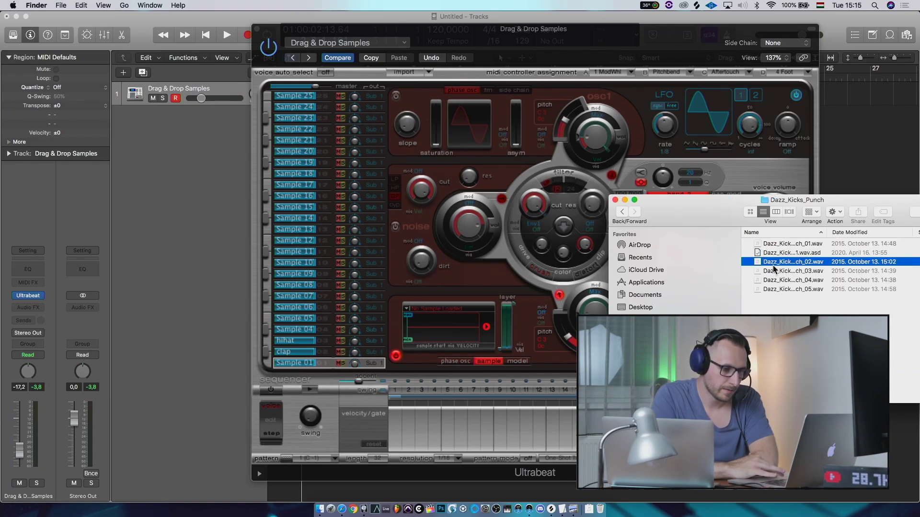
key(space)
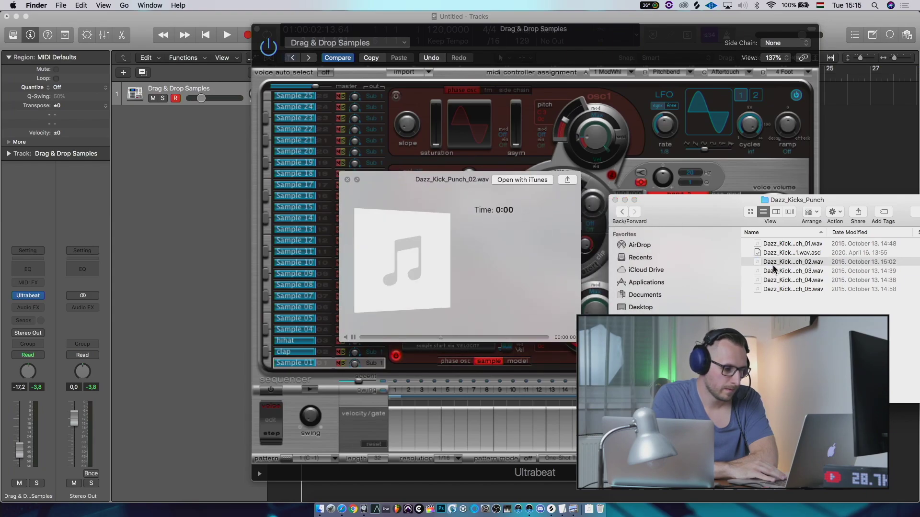
click(773, 264)
click(765, 272)
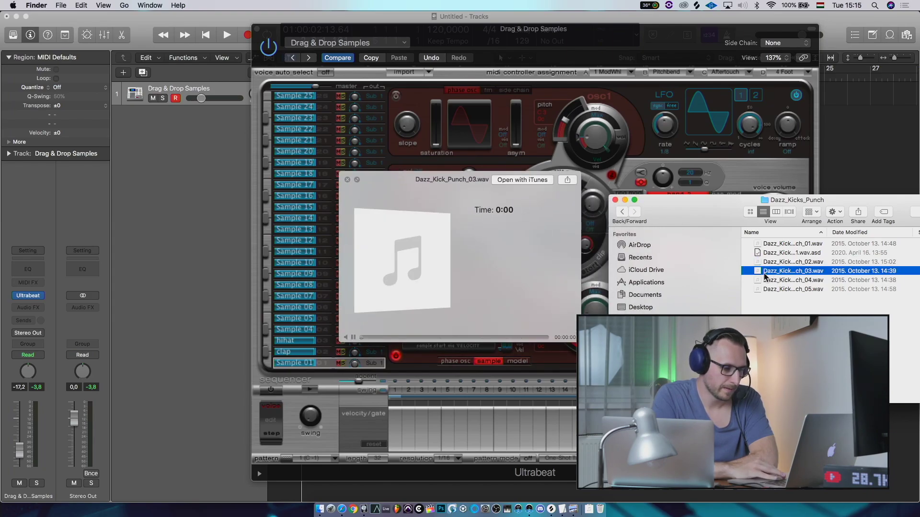
key(space)
drag(765, 272, 444, 328)
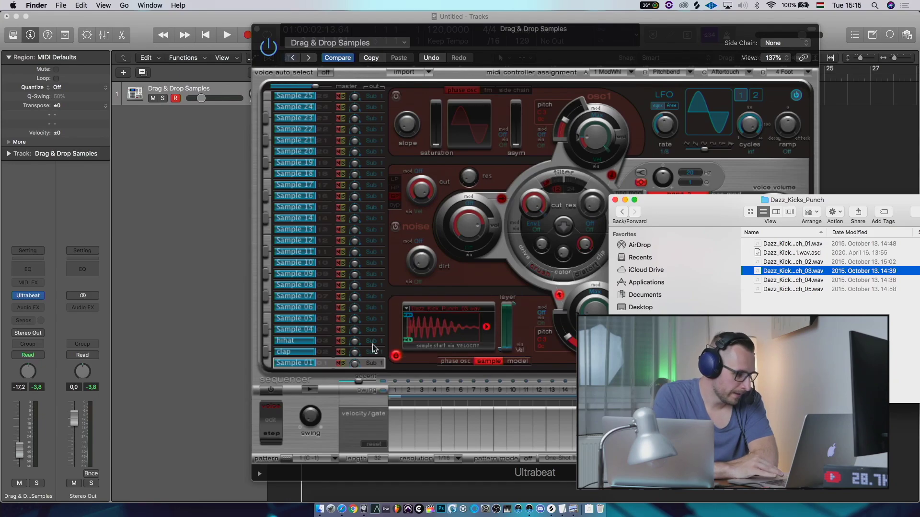
Rename the Sample 01 voice as kick.
double_click(296, 363)
text(kick)
key(Return)
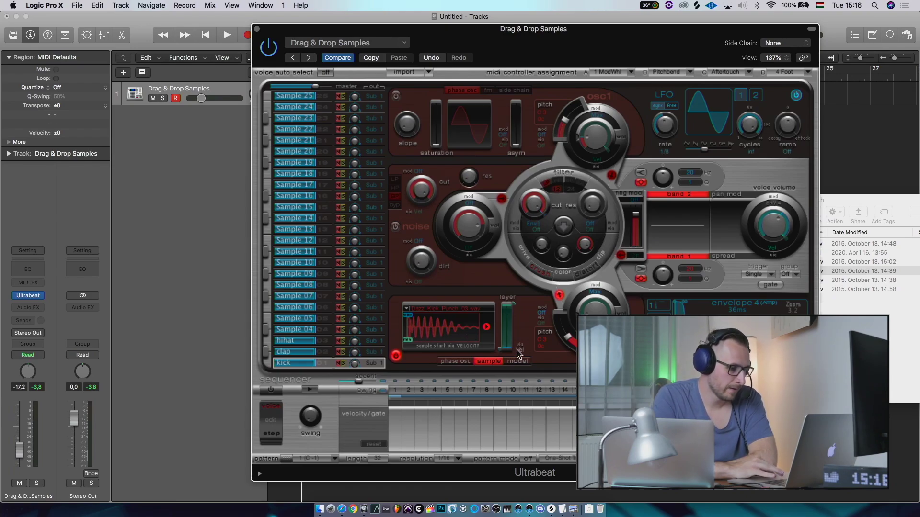
Reverse the kick sample's playback direction and set it back to forward.
click(486, 327)
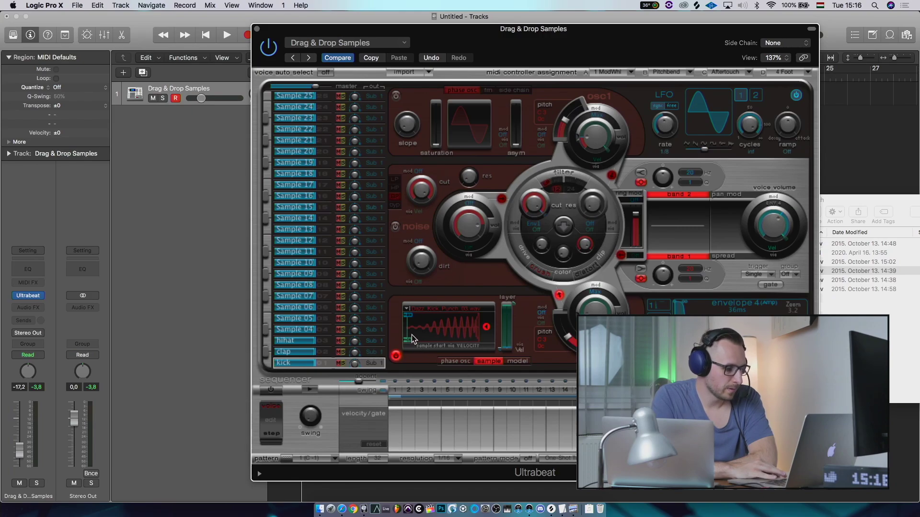
click(486, 328)
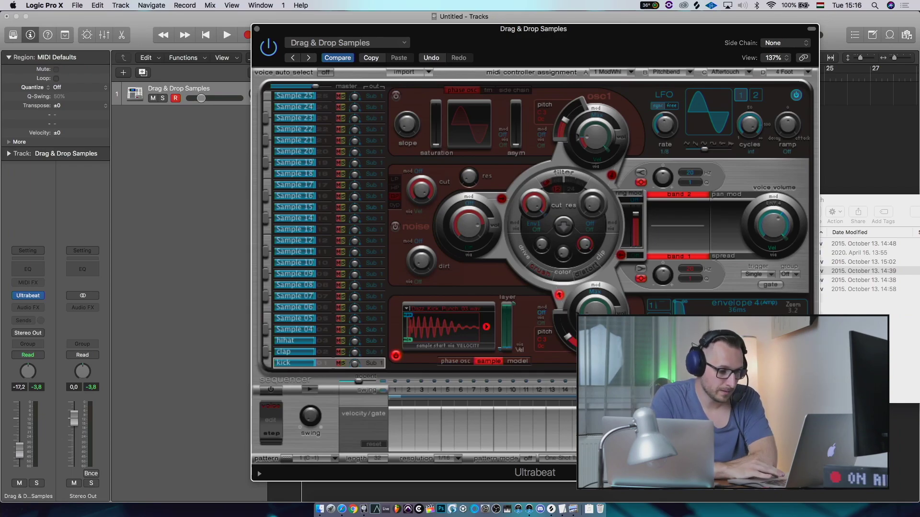
In the full grid, set a 16-step pattern with kick on 1, 5, 9, 13, clap on 5, 13 and hihat on odd steps, and play it.
click(310, 389)
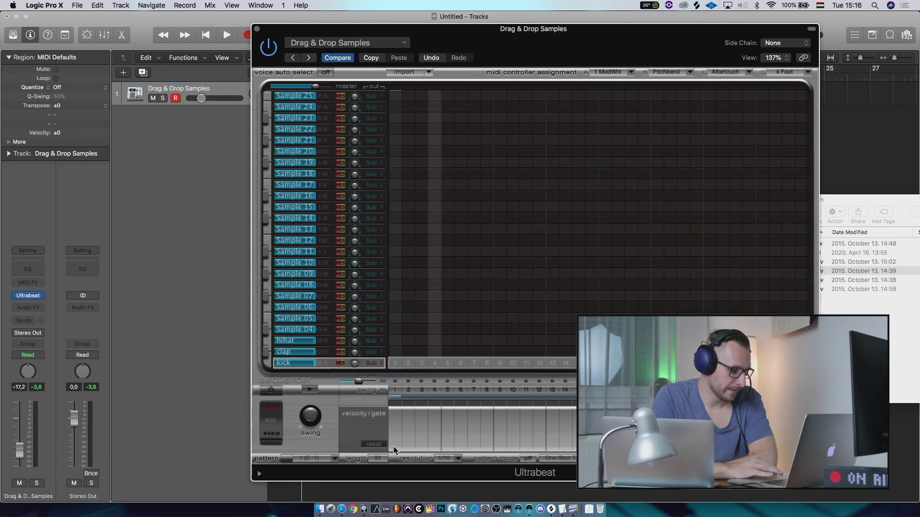
drag(379, 459, 380, 466)
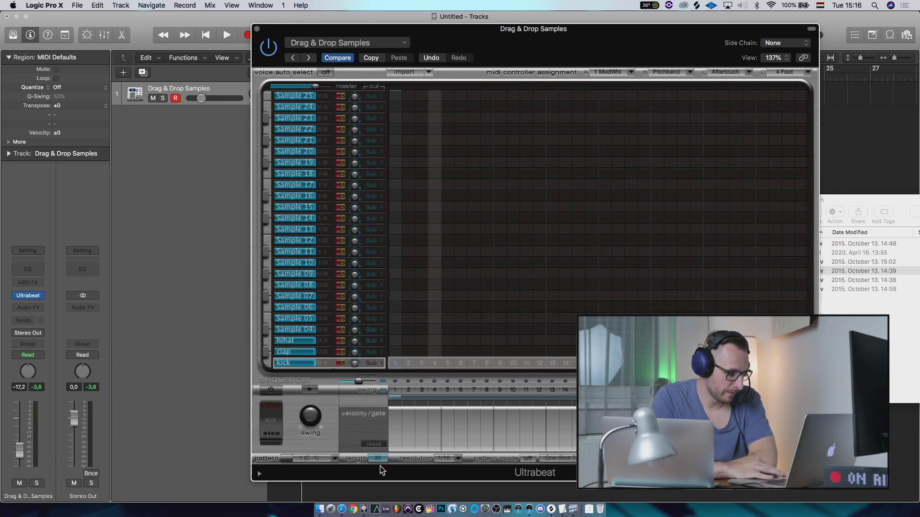
key(space)
click(448, 363)
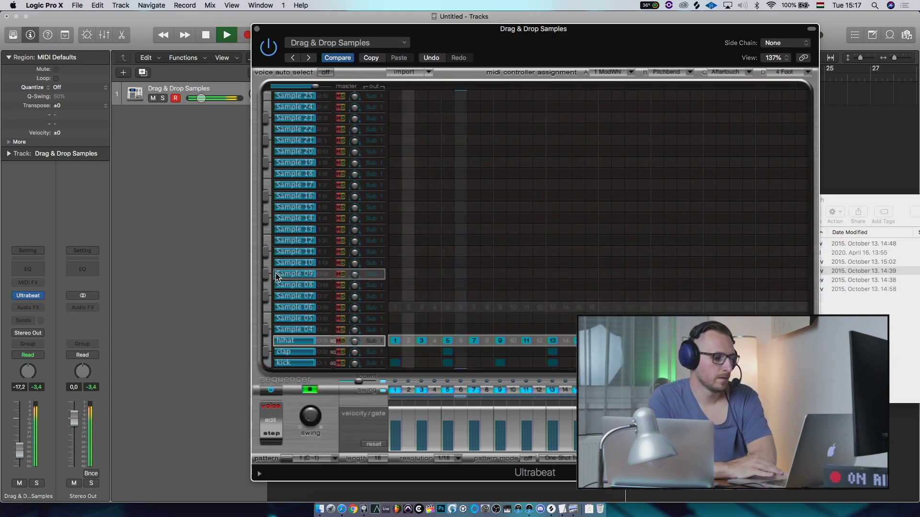
key(space)
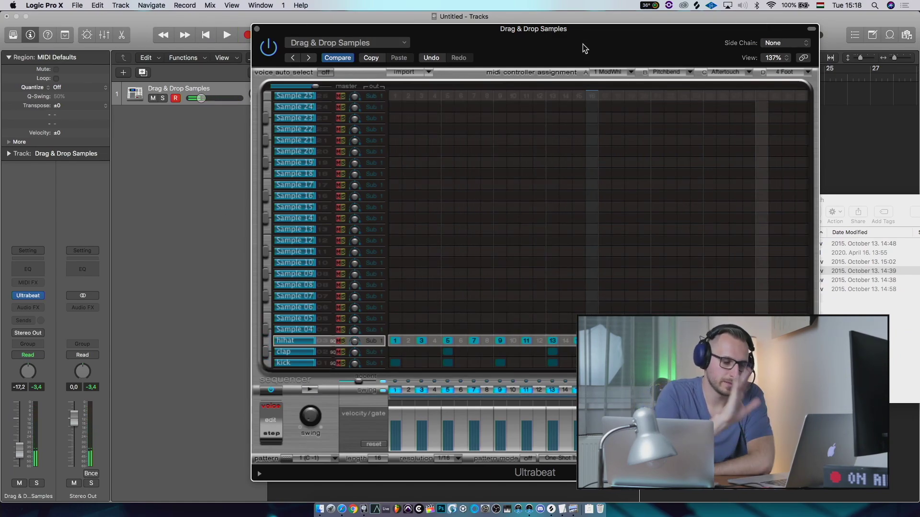
Move the Ultrabeat window off the track area and place its pattern as a MIDI region at bar 1 of the track.
drag(574, 44, 656, 28)
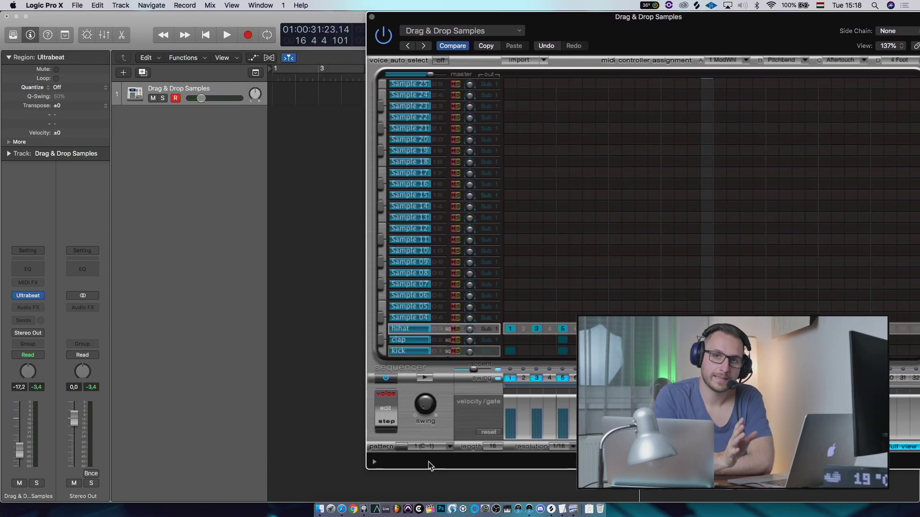
drag(401, 447, 280, 95)
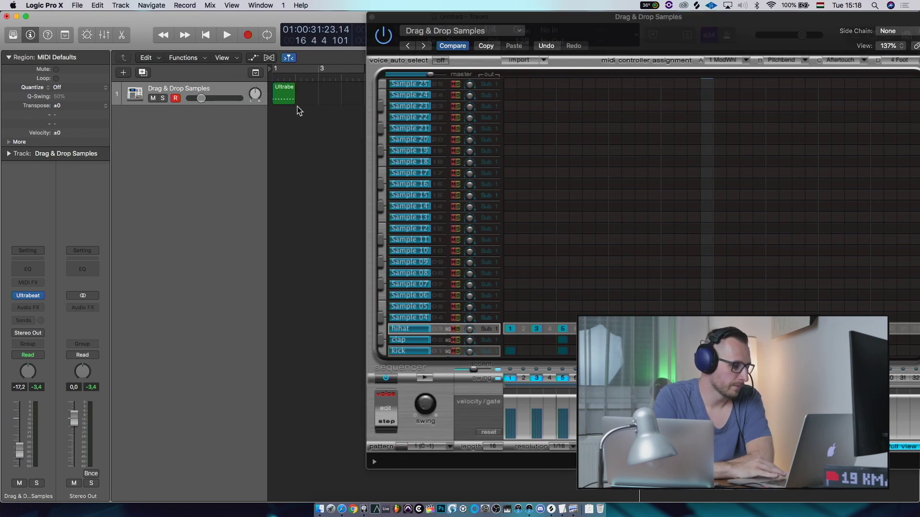
Close the Ultrabeat window and repeat the region's one-bar pattern up to bar 5 as one continuous region.
click(372, 18)
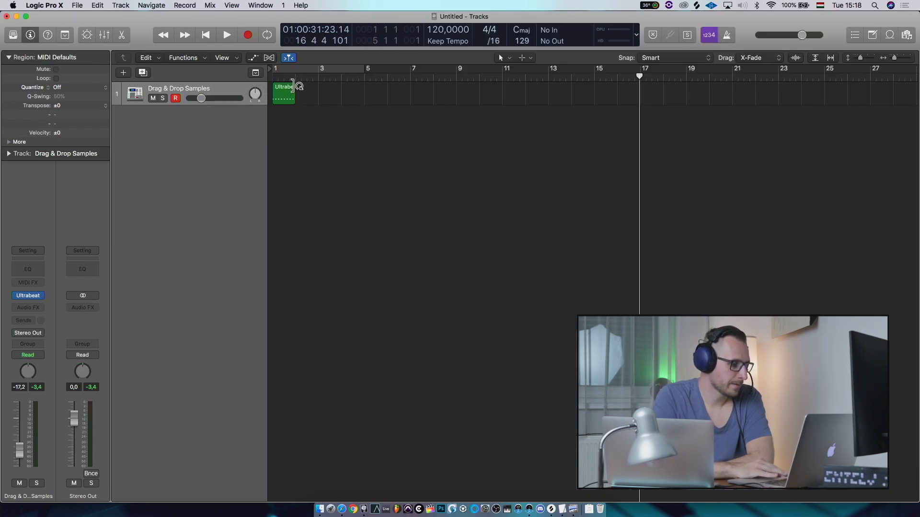
click(298, 87)
drag(301, 85, 364, 89)
key(l)
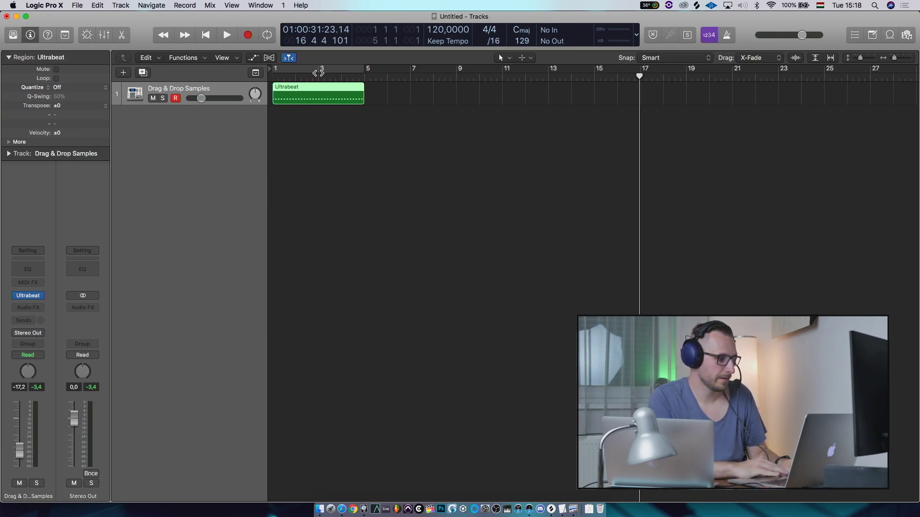
Set the cycle range to the selected Ultrabeat region, from bar 1 to bar 5.
click(312, 135)
click(322, 83)
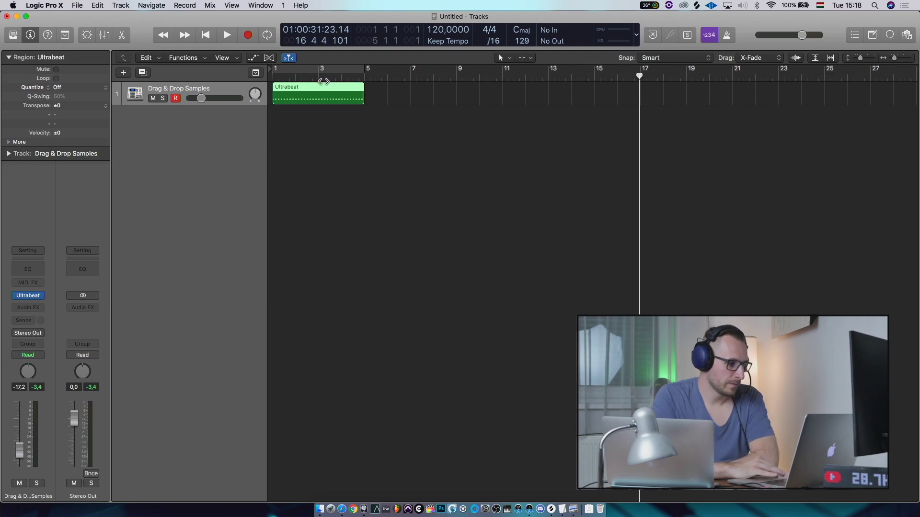
key(super+u)
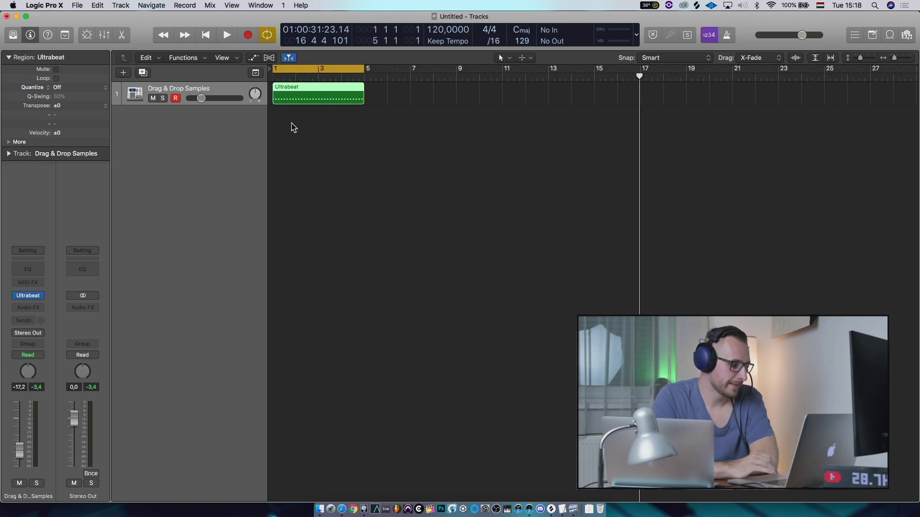
Check the region's notes in the Piano Roll and separate the region by note pitch onto individual tracks.
double_click(305, 100)
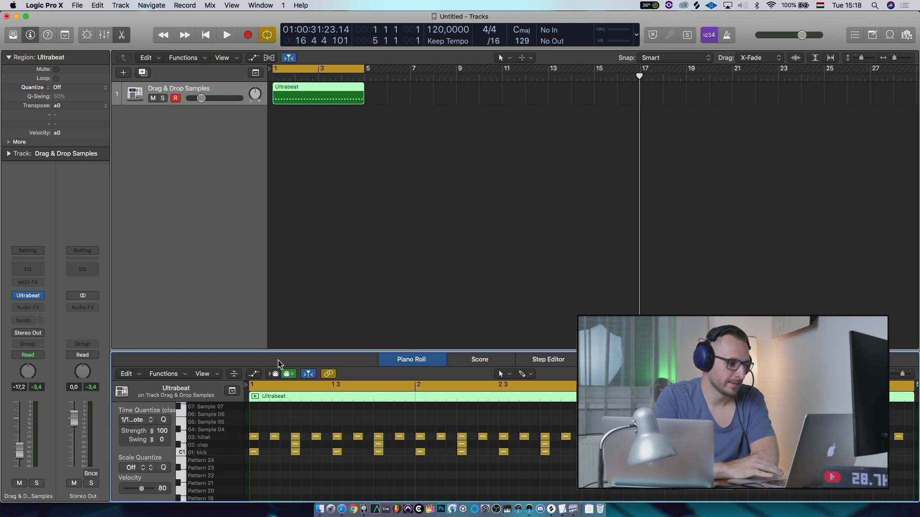
key(e)
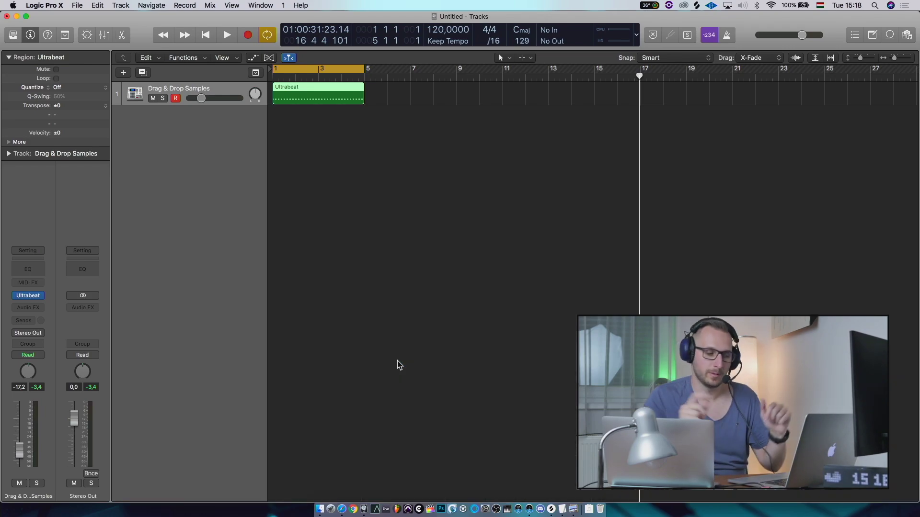
right_click(333, 102)
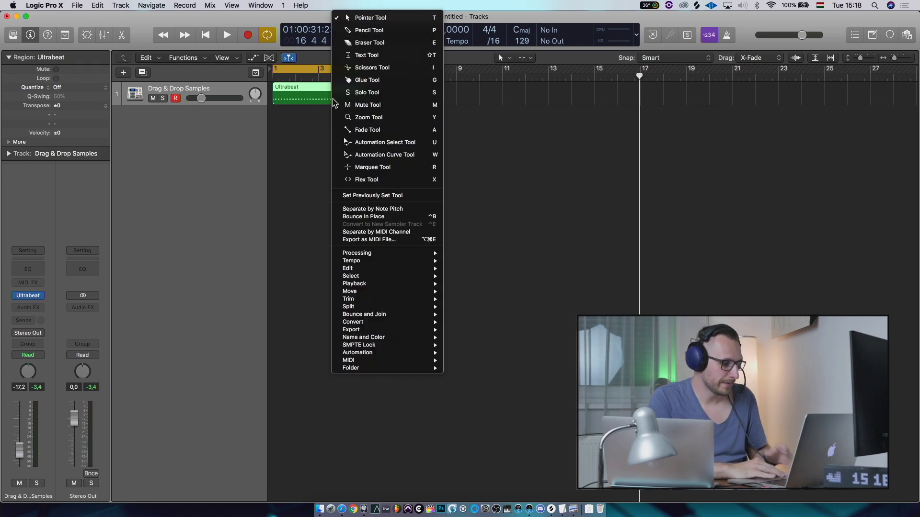
mouse_move(405, 361)
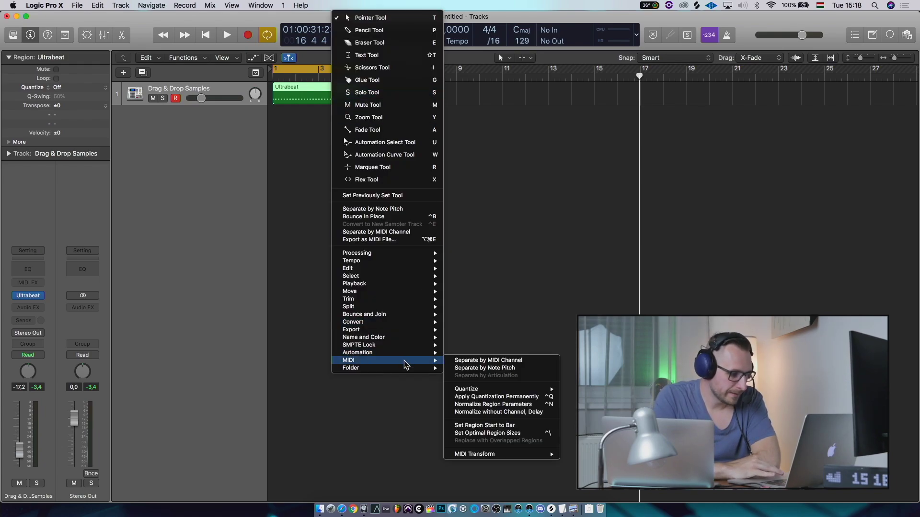
click(488, 370)
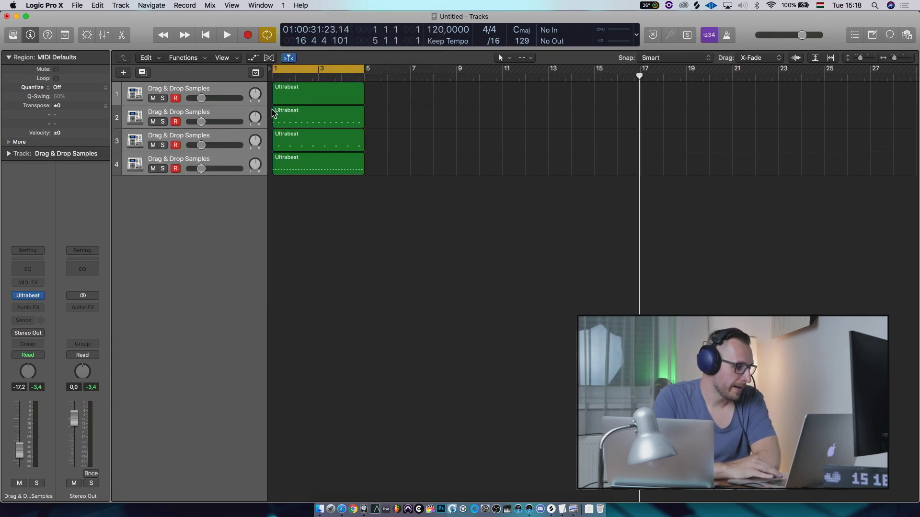
Rename track 2 as cin and track 3 as taps.
click(247, 114)
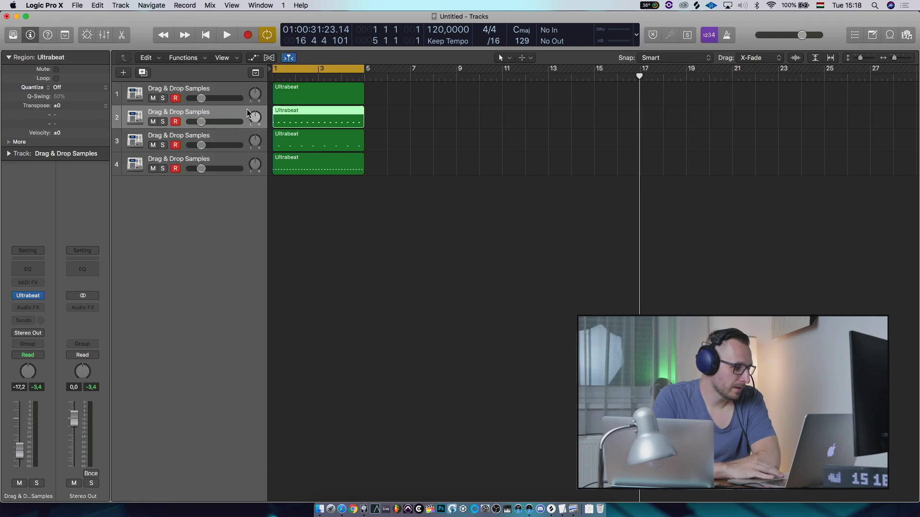
double_click(186, 110)
text(cin)
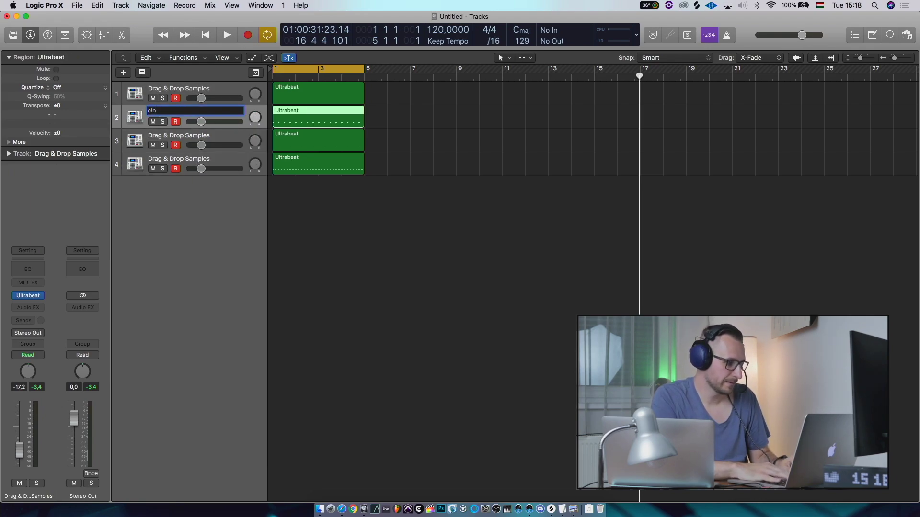
click(167, 135)
double_click(167, 135)
text(taps)
key(Return)
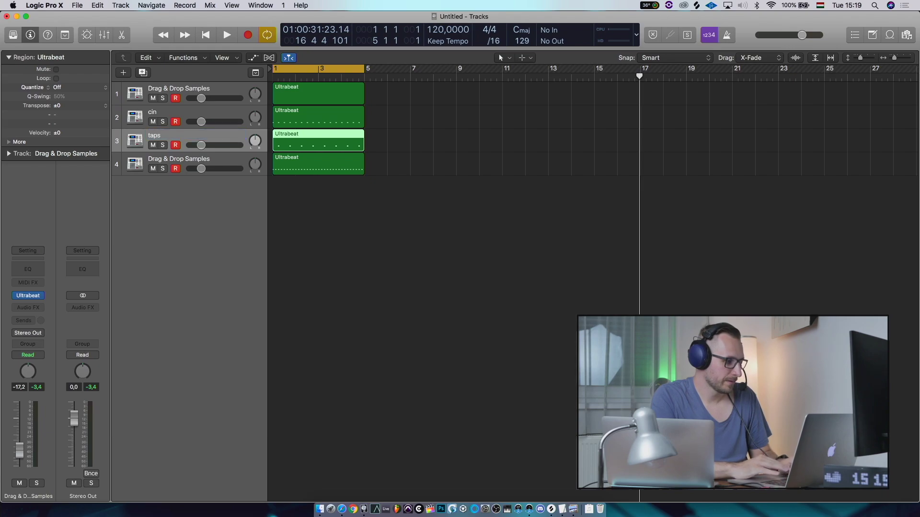
Rename track 4 as kick and delete the original Drag & Drop Samples track with its emptied region.
double_click(166, 158)
text(kick)
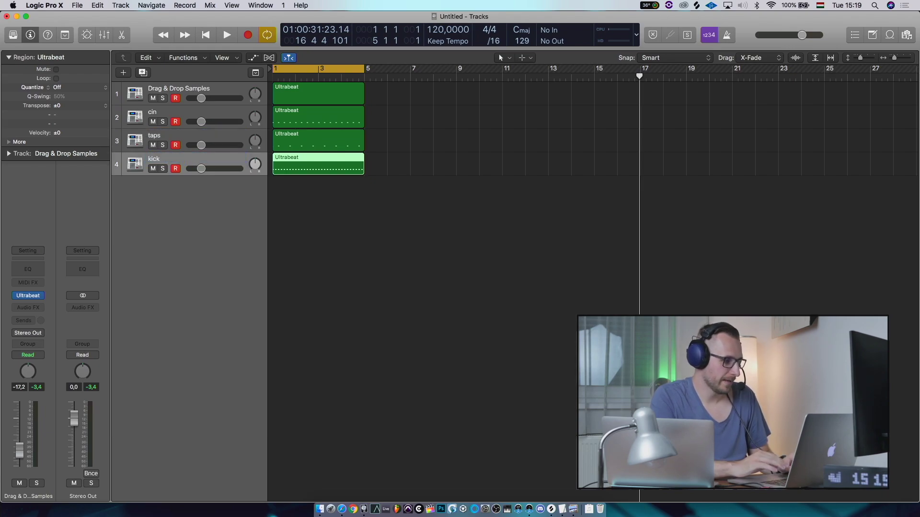
click(228, 87)
key(super+BackSpace)
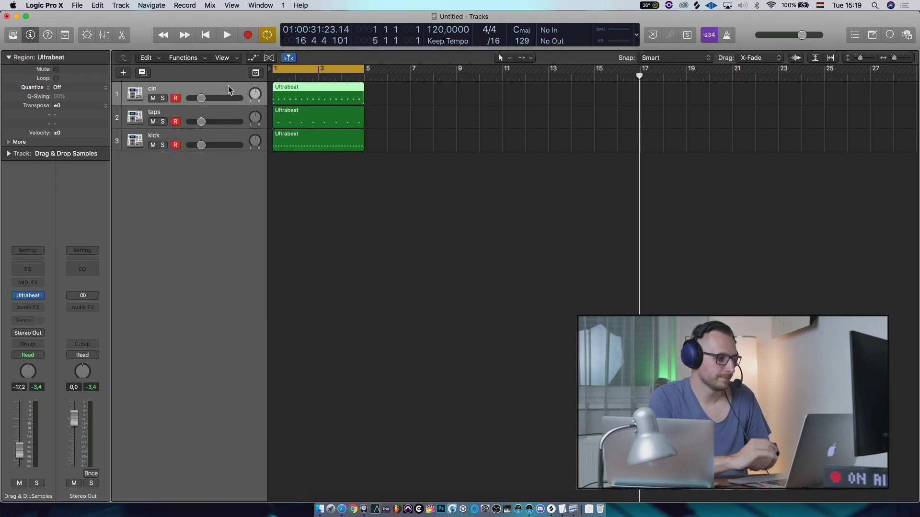